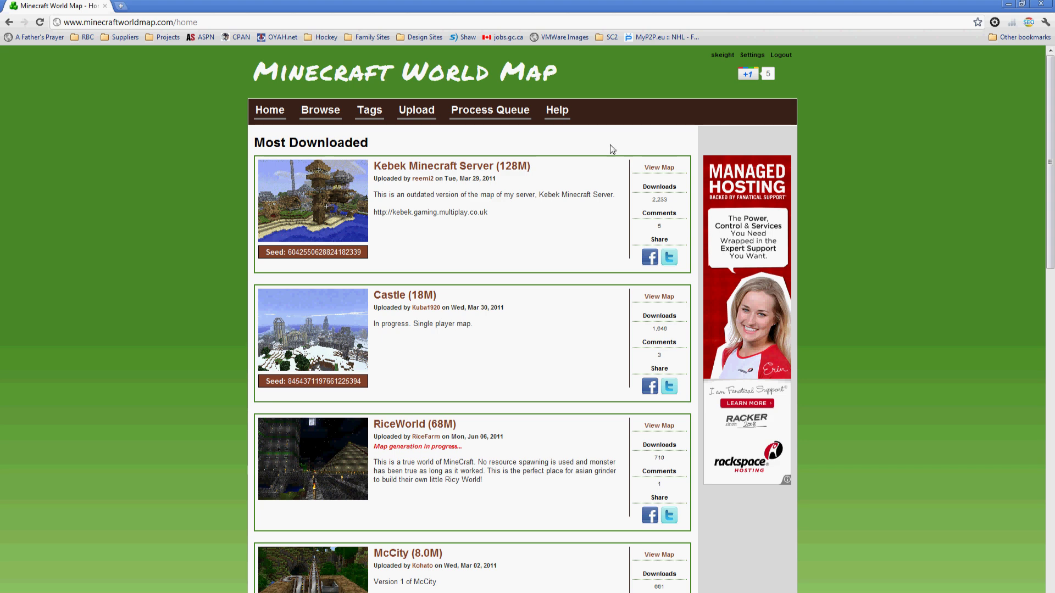
- Glance at the site's Help page, then go to the Upload page for a new world
{"action": "key", "text": "alt+Left"}
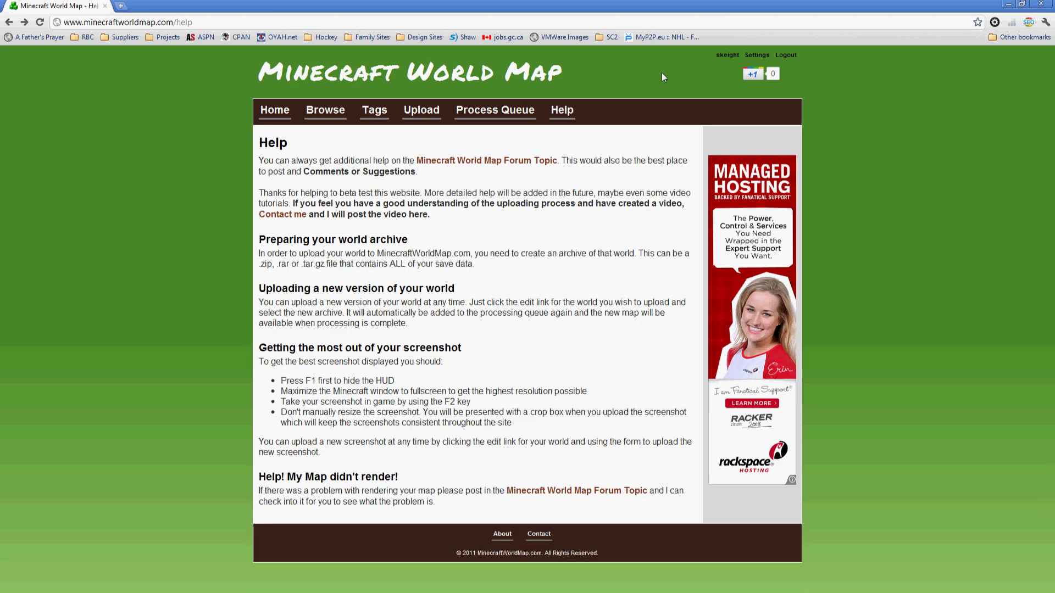
{"action": "left_click", "coordinate": [420, 115]}
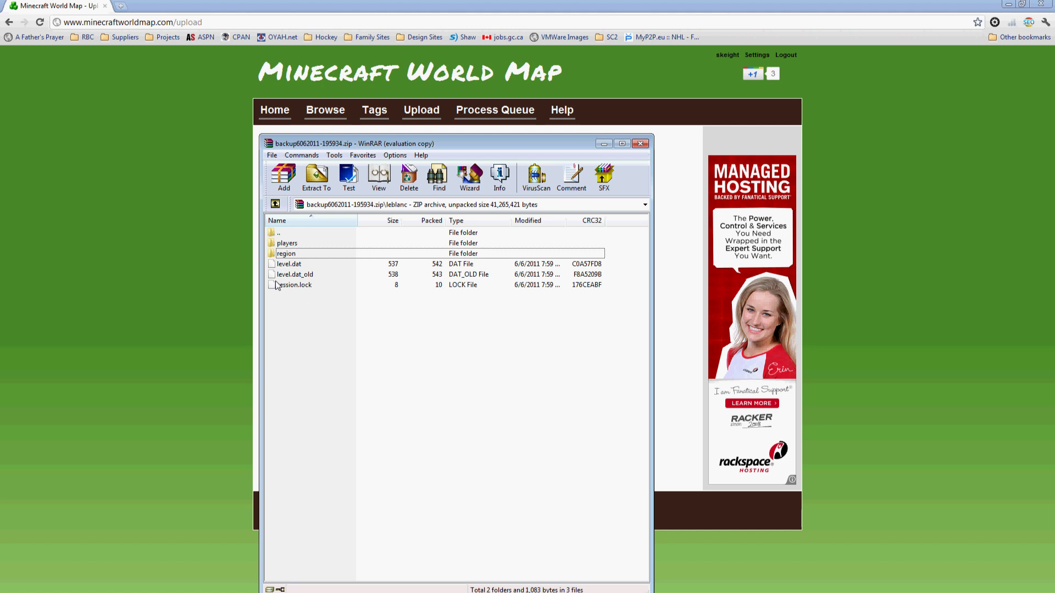
- Browse the region and players folders in backup6062011-195934.zip, then return to the Upload page
{"action": "double_click", "coordinate": [291, 256]}
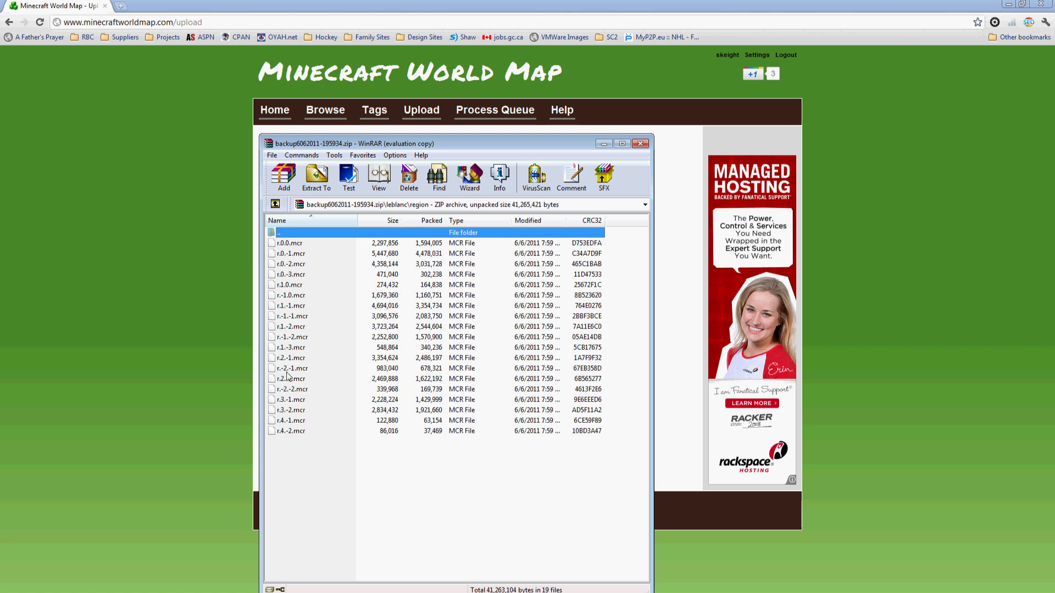
{"action": "double_click", "coordinate": [279, 233]}
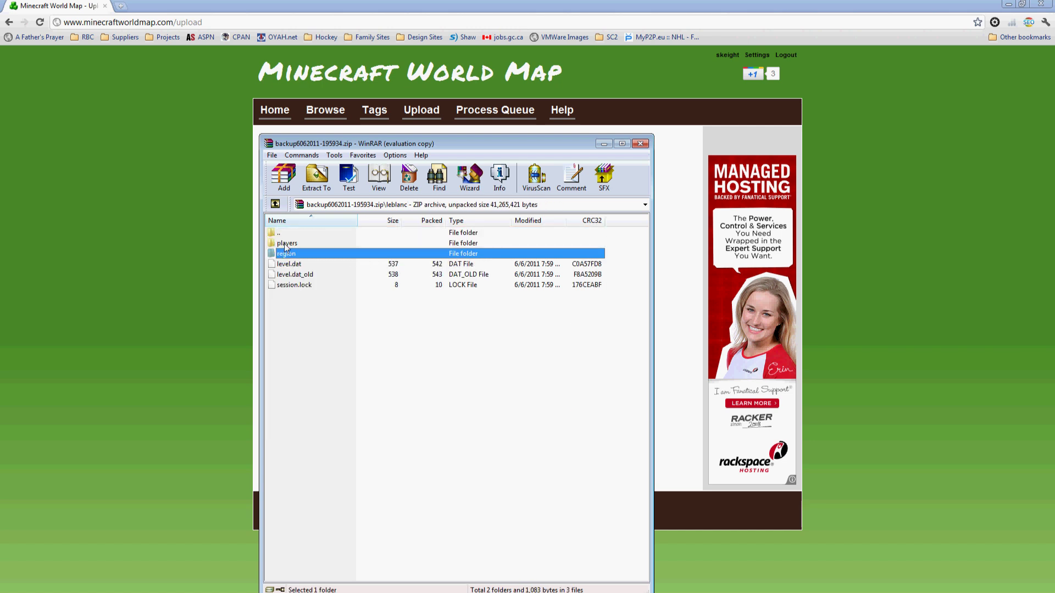
{"action": "double_click", "coordinate": [285, 243]}
{"action": "key", "text": "BackSpace"}
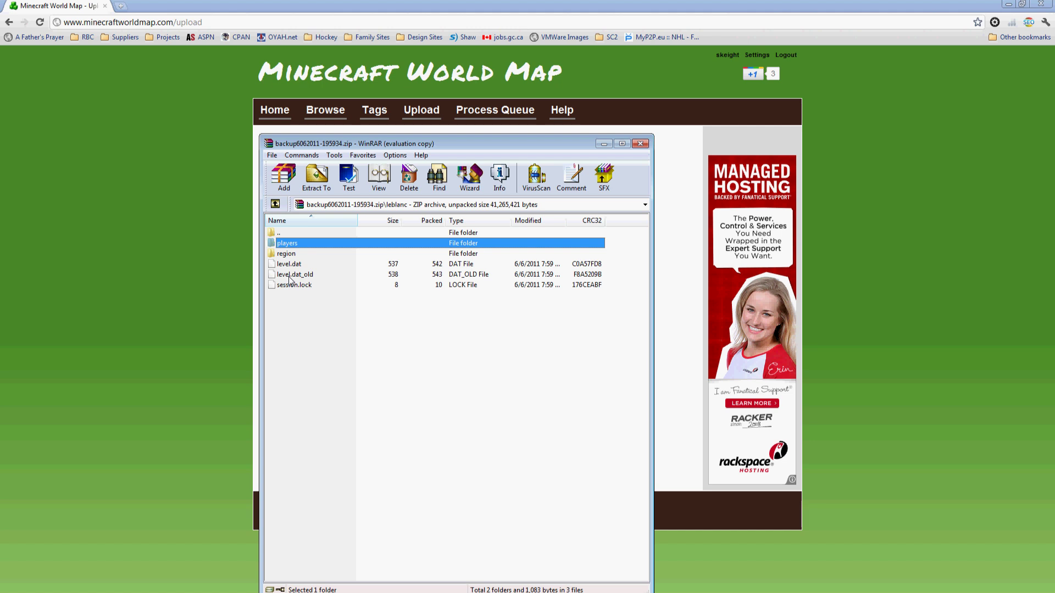
{"action": "left_click", "coordinate": [301, 336]}
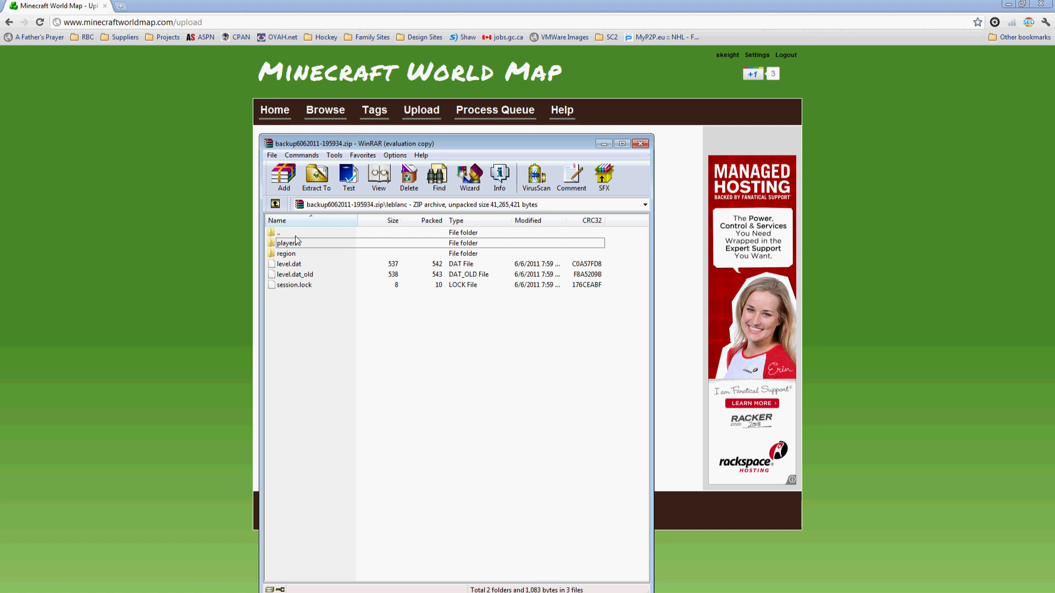
{"action": "left_click", "coordinate": [214, 311]}
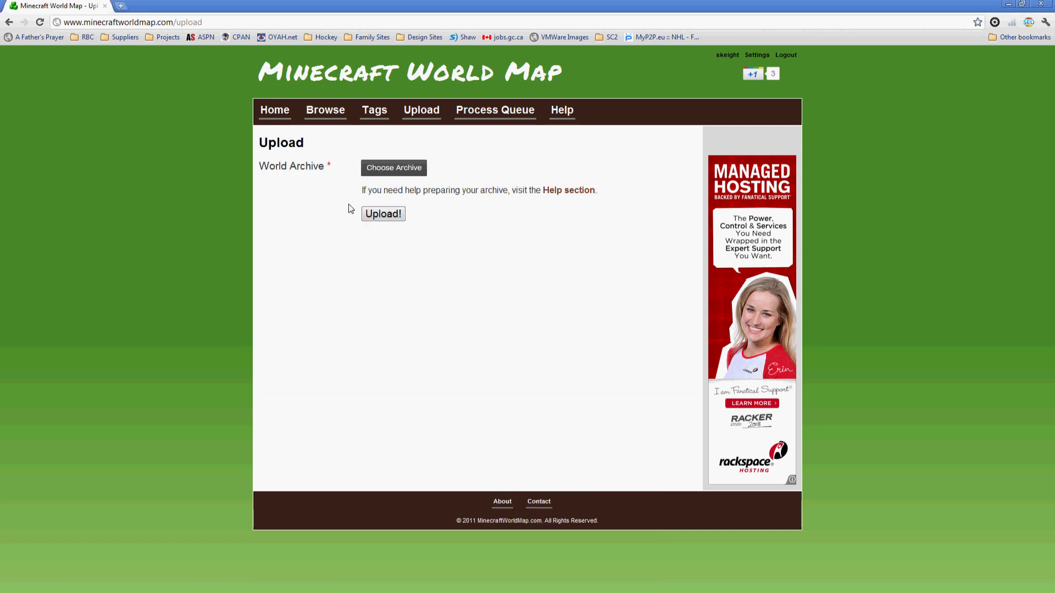
- Choose backup6062011-195934.zip from the Desktop as the world archive, after checking accepted file types
{"action": "left_click", "coordinate": [384, 171]}
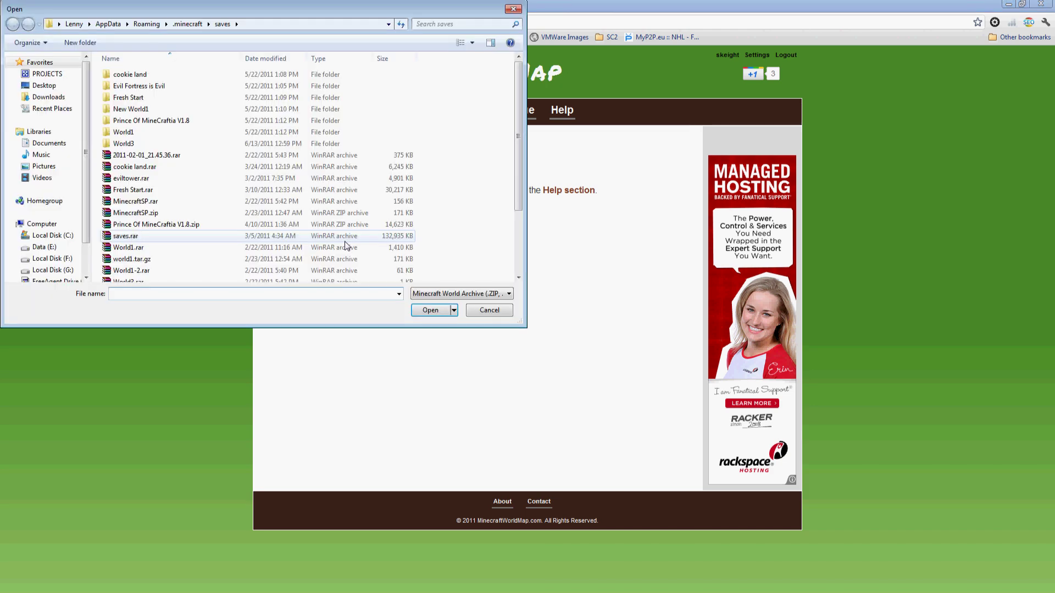
{"action": "left_click", "coordinate": [43, 85]}
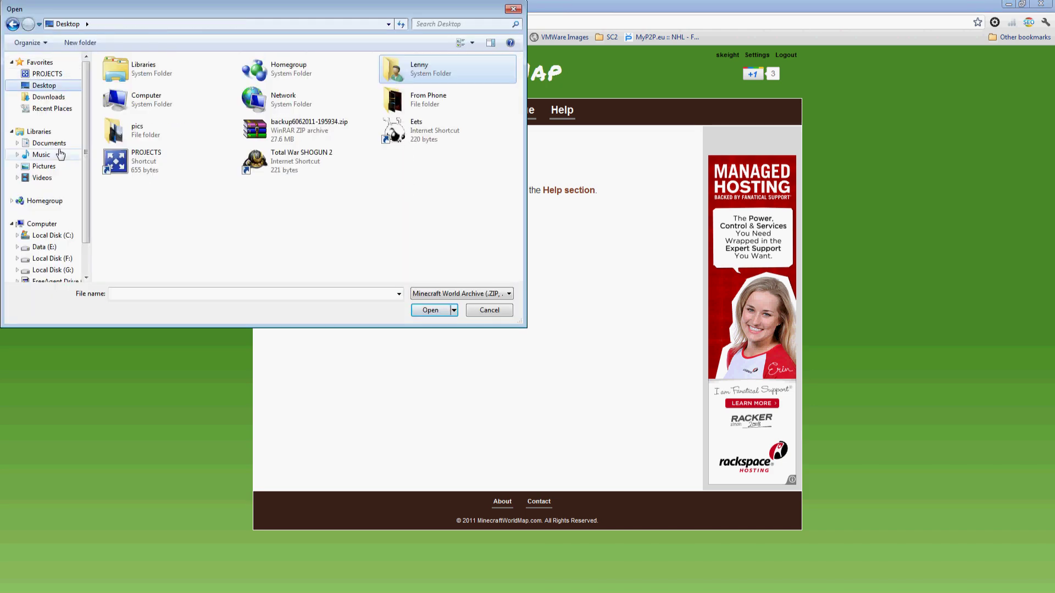
{"action": "left_click", "coordinate": [434, 299]}
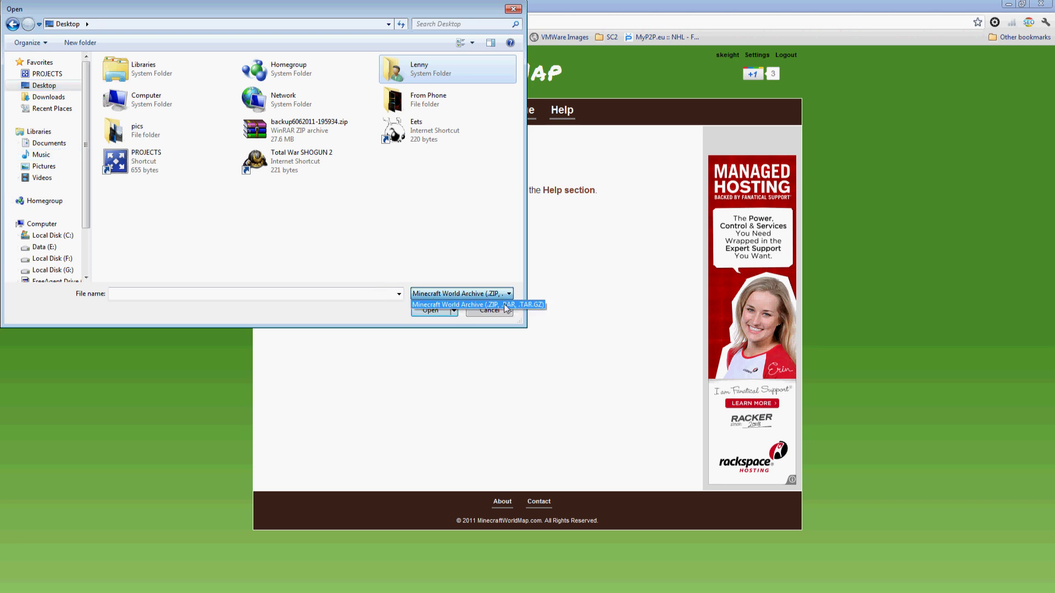
{"action": "left_click", "coordinate": [535, 312]}
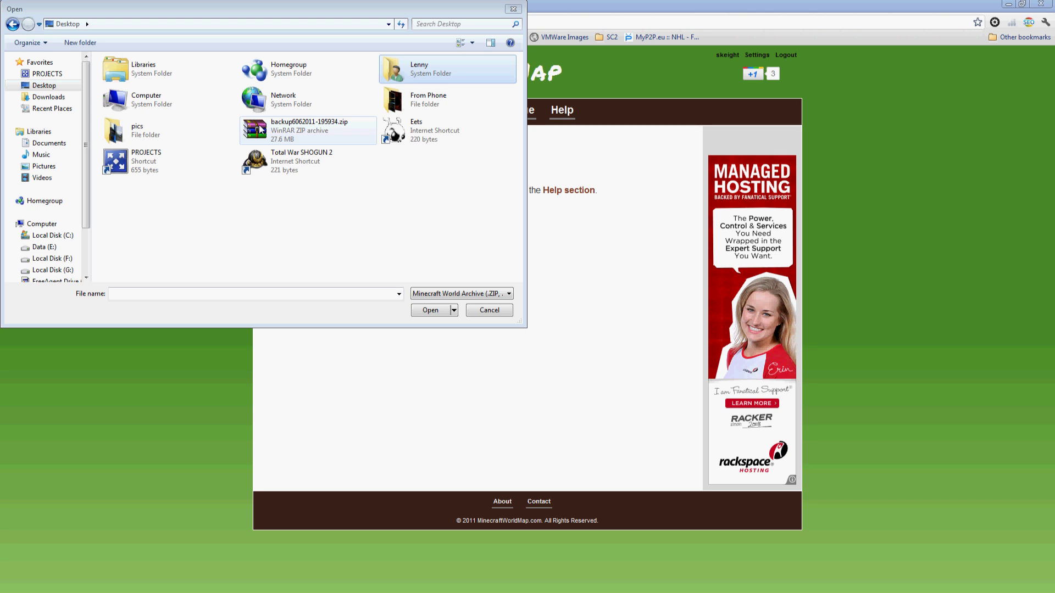
{"action": "double_click", "coordinate": [261, 131]}
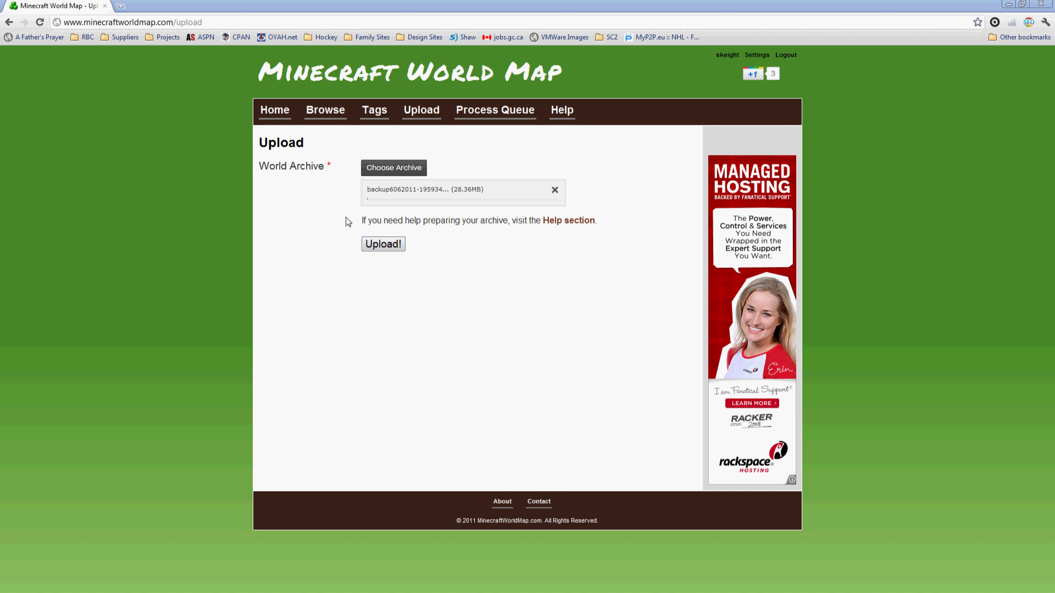
- Start the archive upload, then upload screenshot 2011-04-20_00.01.06.png from %appdata%\.minecraft\screenshots
{"action": "left_click", "coordinate": [384, 247]}
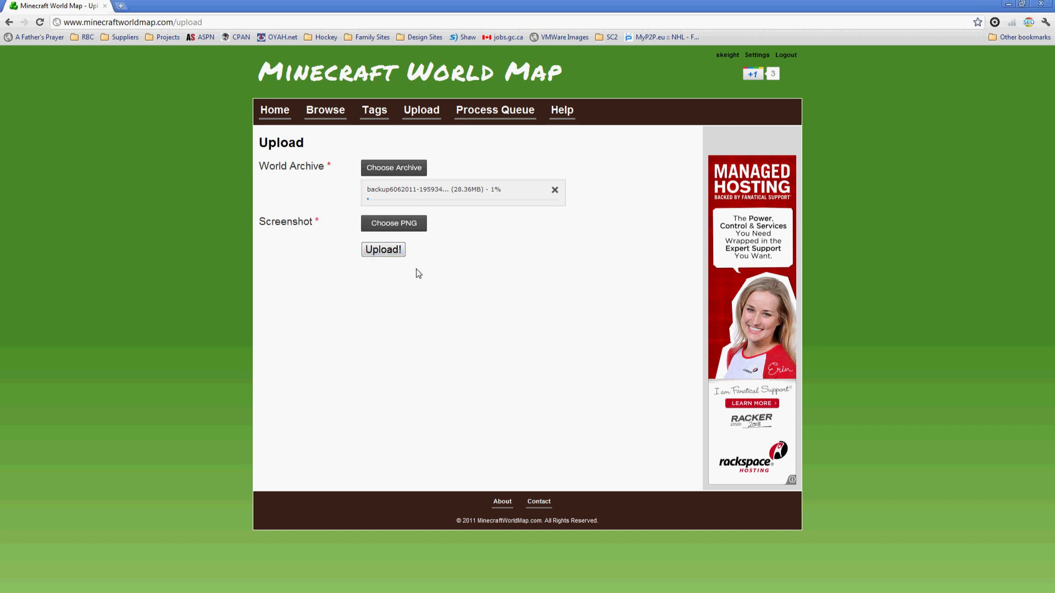
{"action": "left_click", "coordinate": [387, 226]}
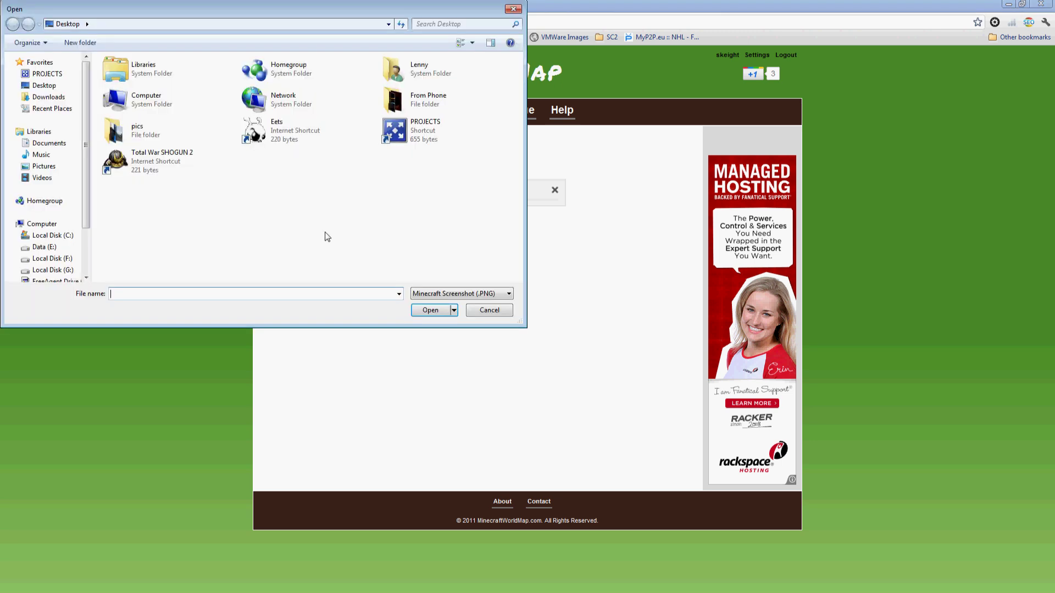
{"action": "left_click", "coordinate": [171, 25]}
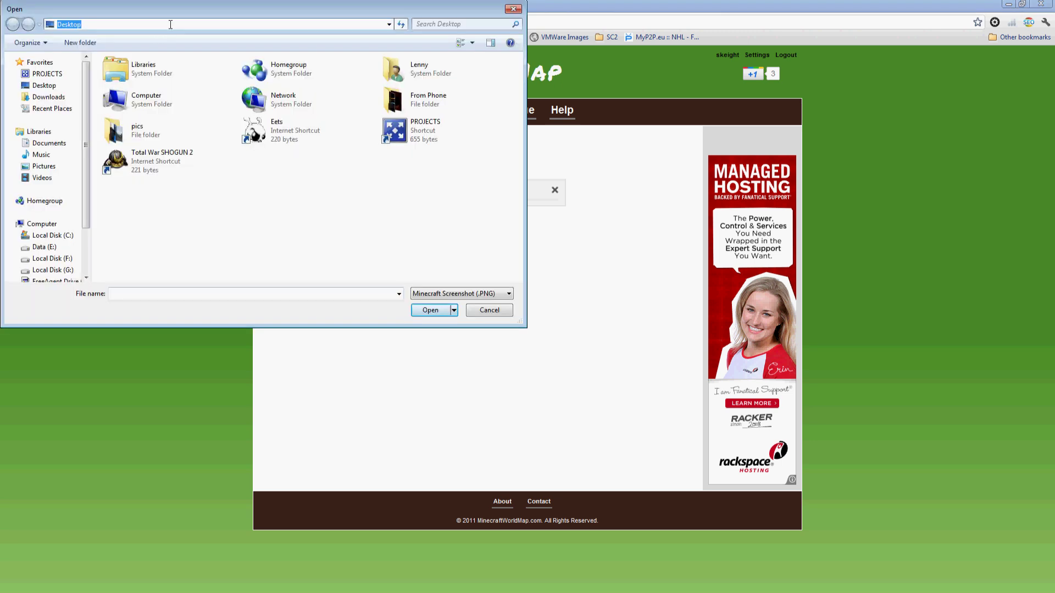
{"action": "type", "text": "%appdata%"}
{"action": "key", "text": "Return"}
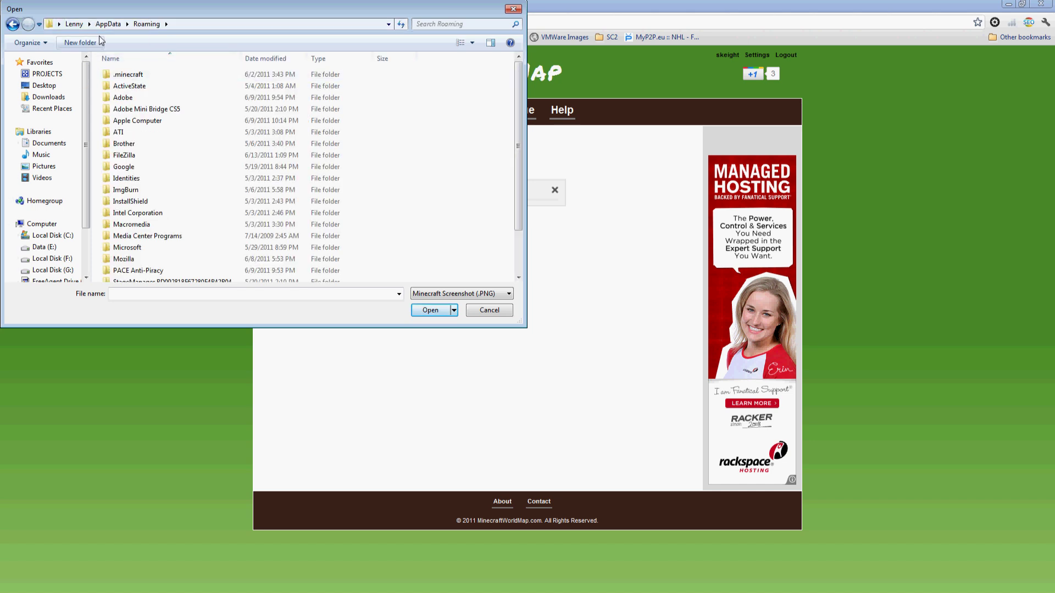
{"action": "double_click", "coordinate": [129, 74]}
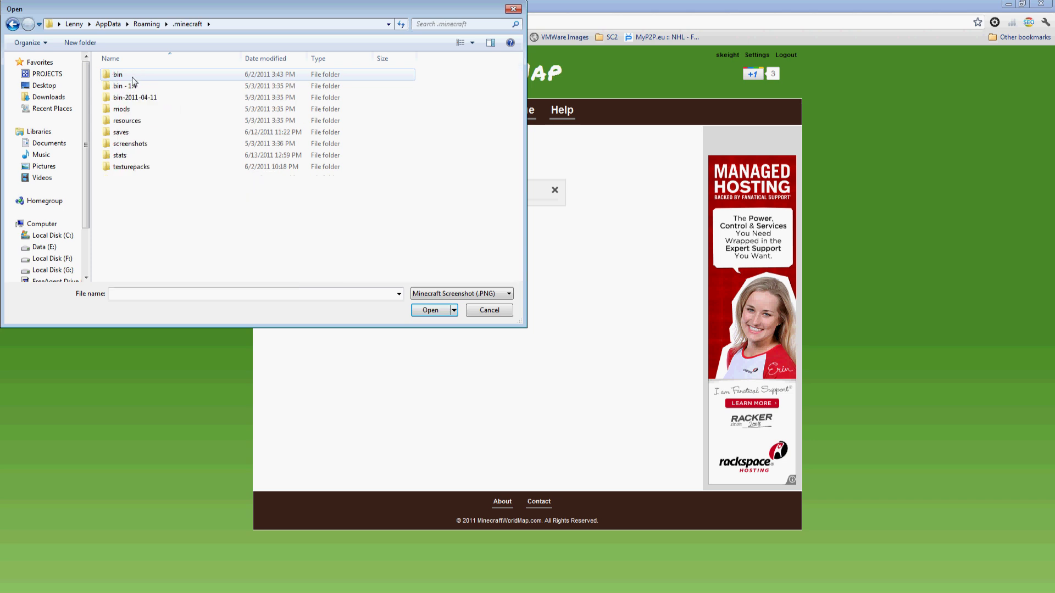
{"action": "double_click", "coordinate": [132, 145]}
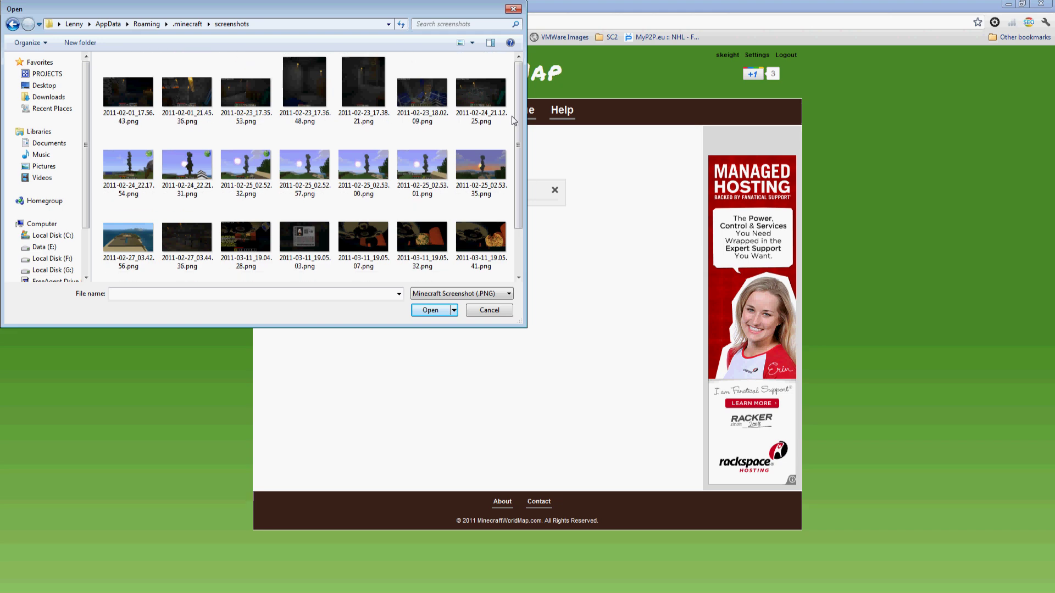
{"action": "scroll", "coordinate": [514, 120], "scroll_direction": "down", "scroll_amount": 3}
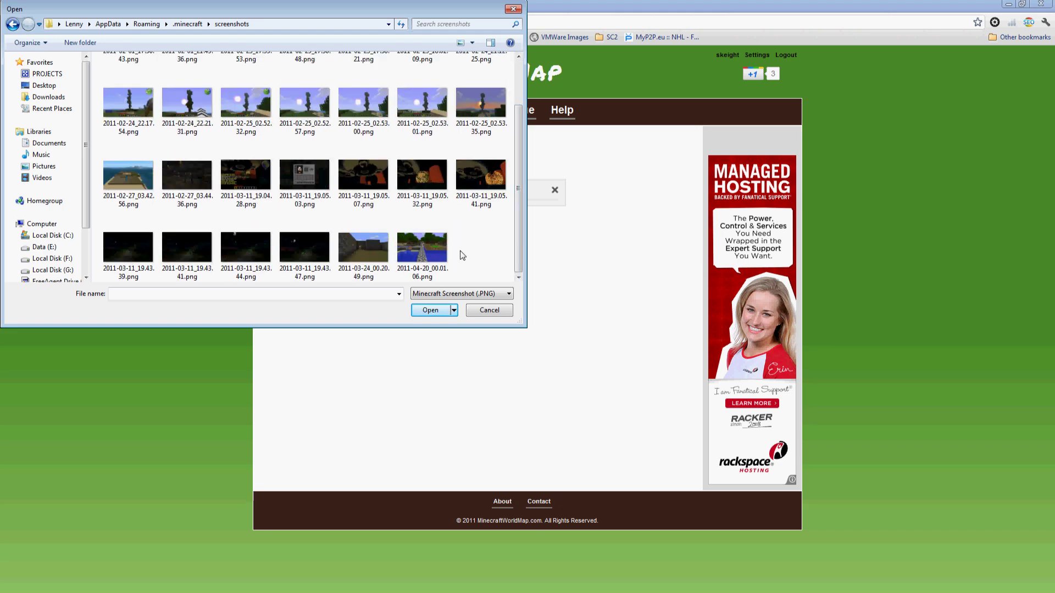
{"action": "double_click", "coordinate": [424, 253]}
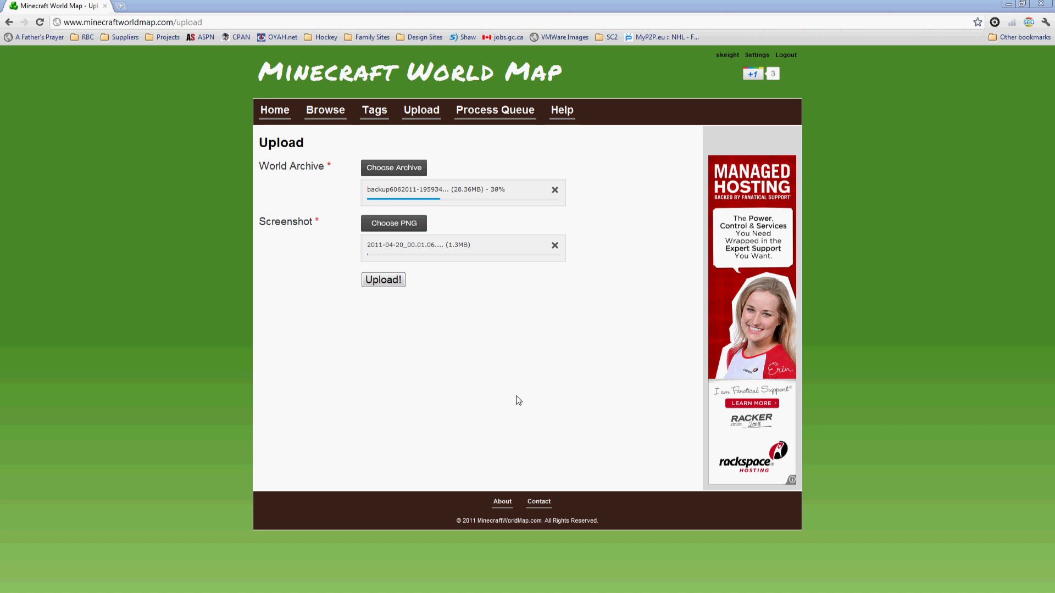
{"action": "left_click", "coordinate": [389, 281]}
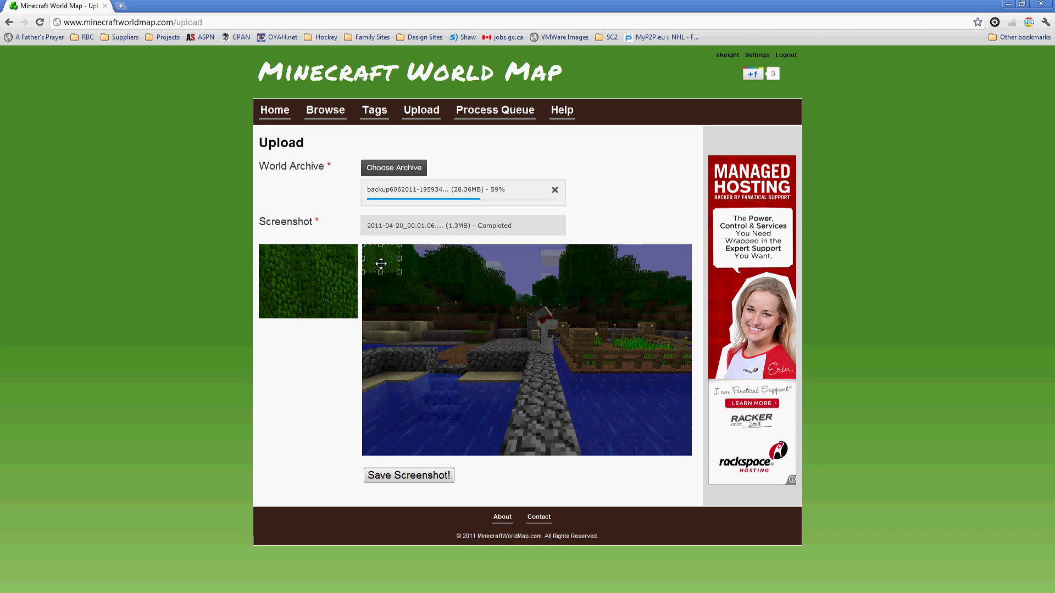
- Fit the crop box around the stone path and water, then save the cropped screenshot
{"action": "left_click_drag", "start_coordinate": [381, 264], "coordinate": [481, 318]}
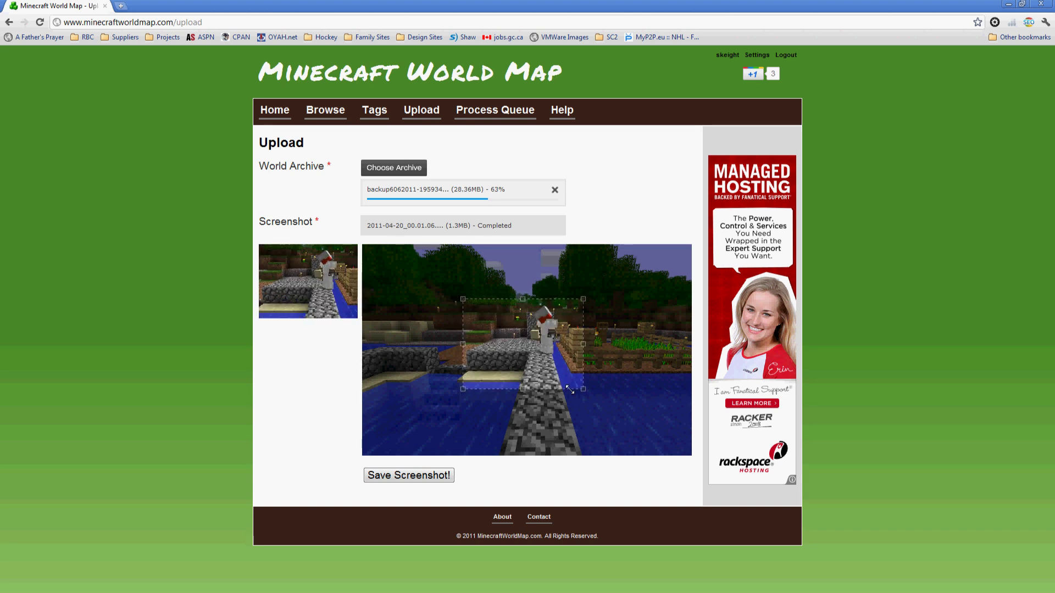
{"action": "left_click_drag", "start_coordinate": [569, 389], "coordinate": [612, 417]}
{"action": "left_click_drag", "start_coordinate": [571, 360], "coordinate": [486, 299]}
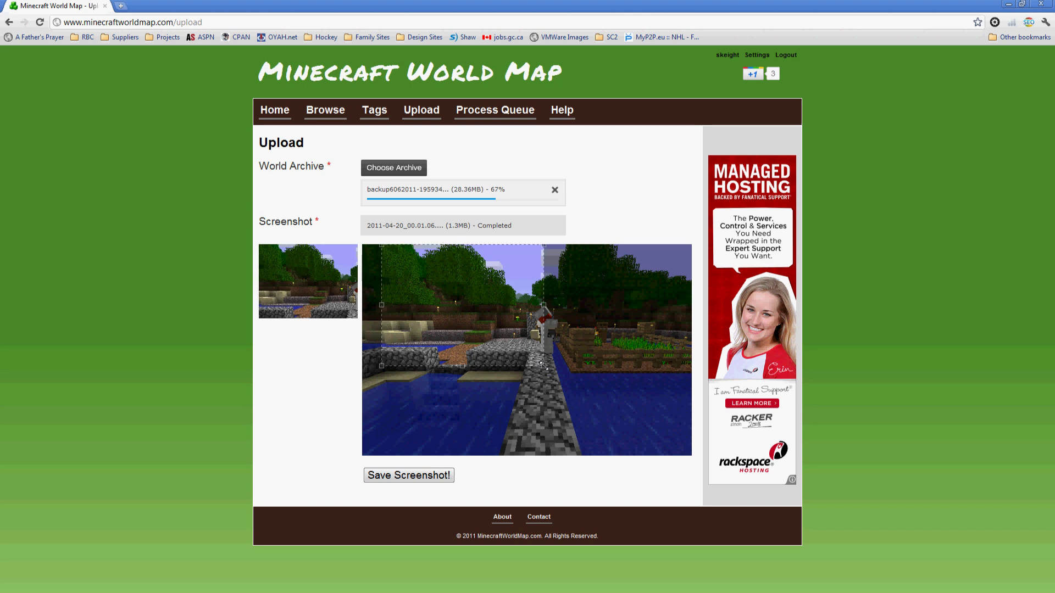
{"action": "left_click_drag", "start_coordinate": [544, 366], "coordinate": [499, 333]}
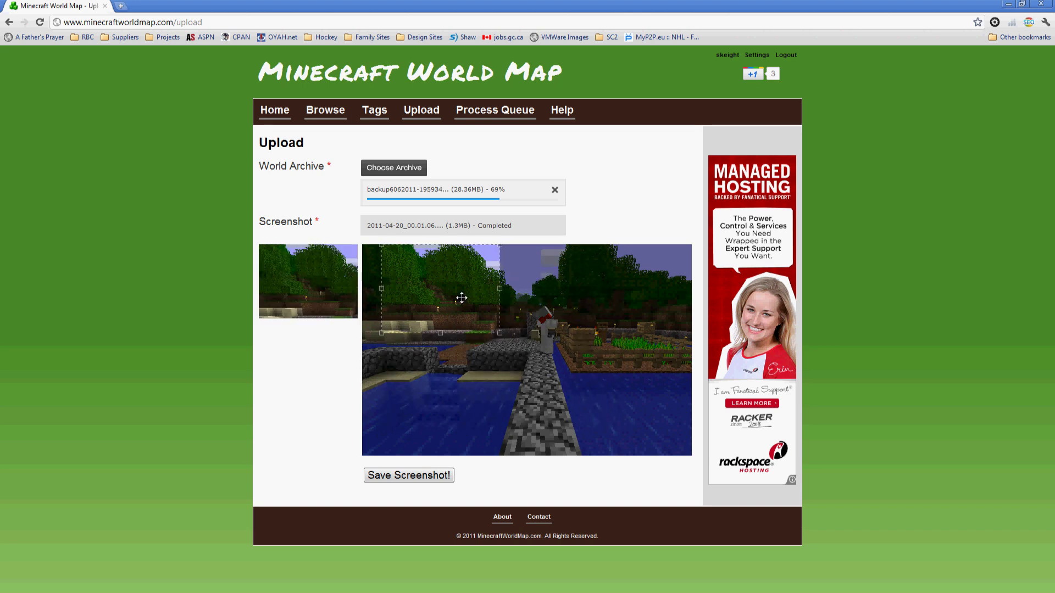
{"action": "left_click_drag", "start_coordinate": [461, 298], "coordinate": [536, 317]}
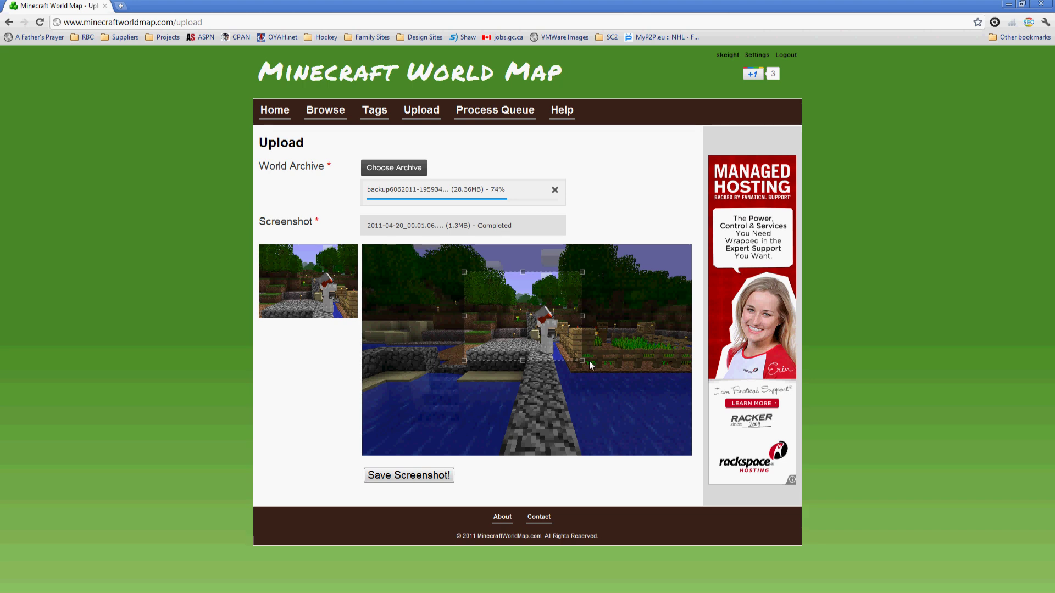
{"action": "left_click_drag", "start_coordinate": [583, 361], "coordinate": [668, 422]}
{"action": "left_click_drag", "start_coordinate": [464, 272], "coordinate": [422, 252]}
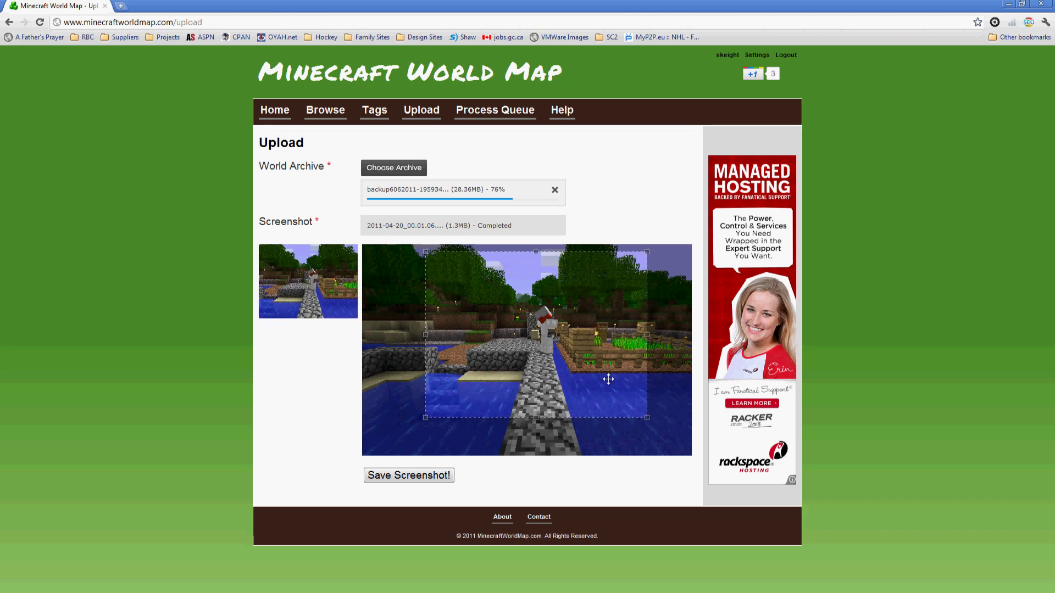
{"action": "left_click_drag", "start_coordinate": [667, 424], "coordinate": [535, 339]}
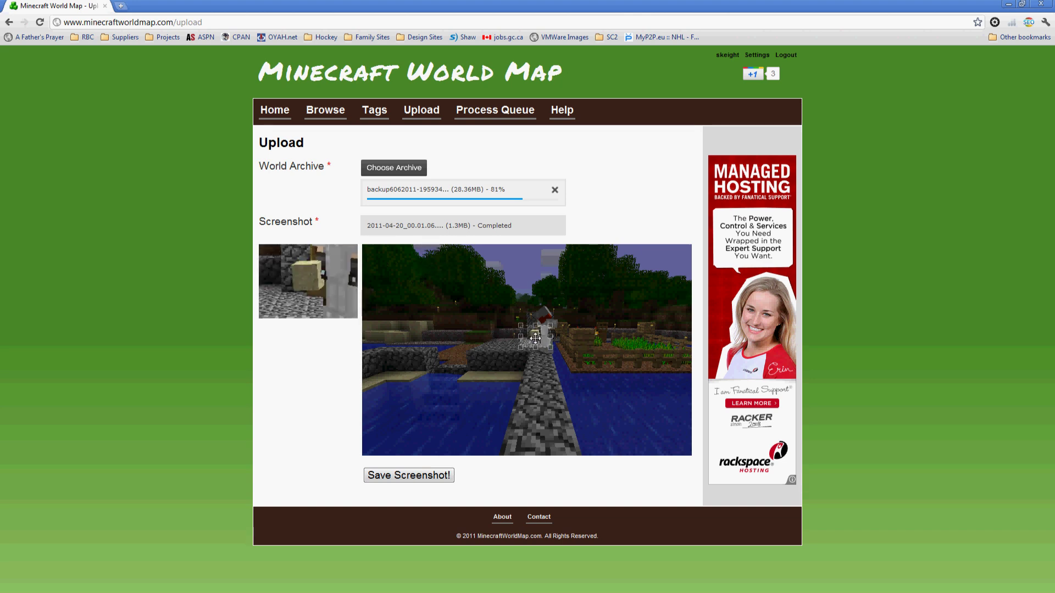
{"action": "left_click_drag", "start_coordinate": [535, 338], "coordinate": [644, 409]}
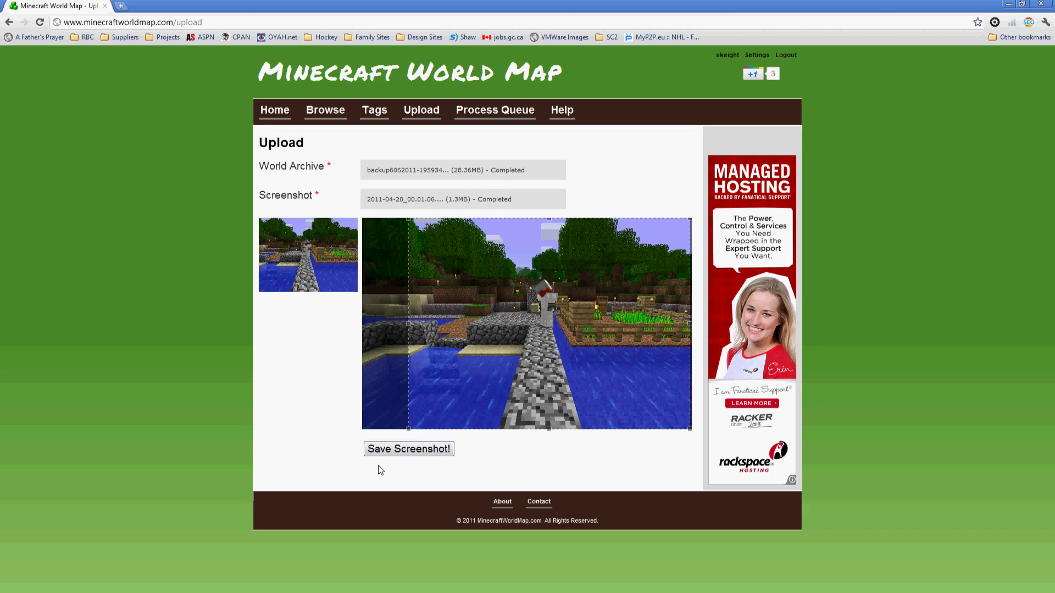
{"action": "left_click", "coordinate": [394, 451]}
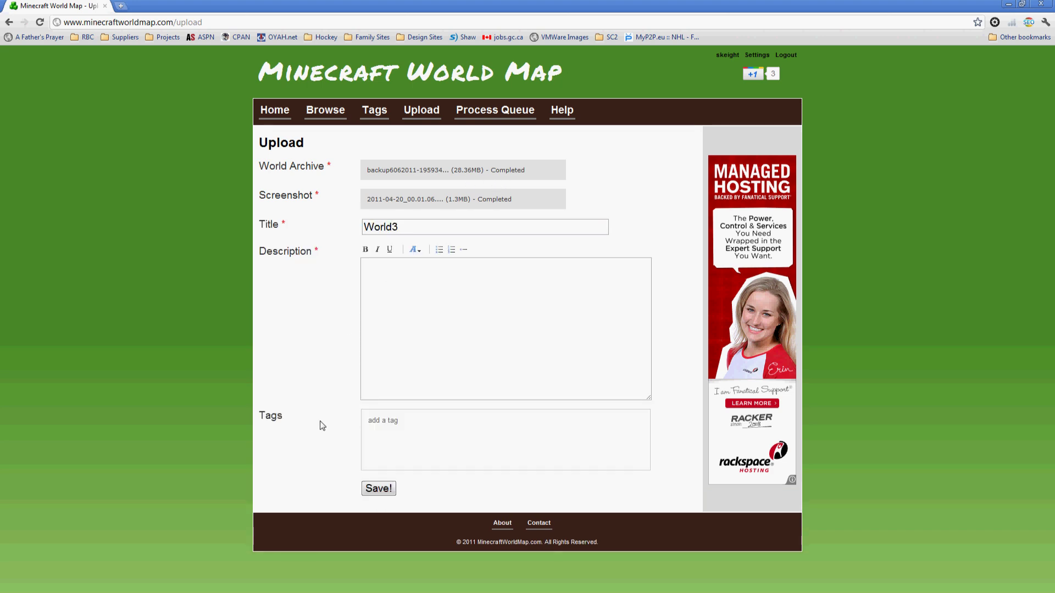
- Replace the title World3 with 'Family Server'
{"action": "left_click", "coordinate": [420, 227]}
{"action": "double_click", "coordinate": [420, 225]}
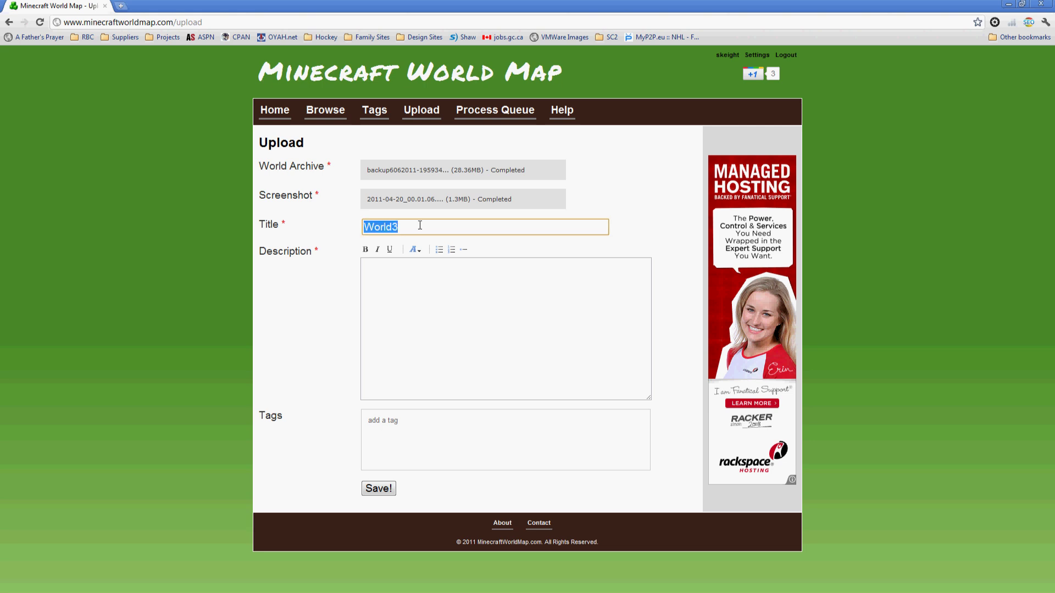
{"action": "type", "text": "Family Server"}
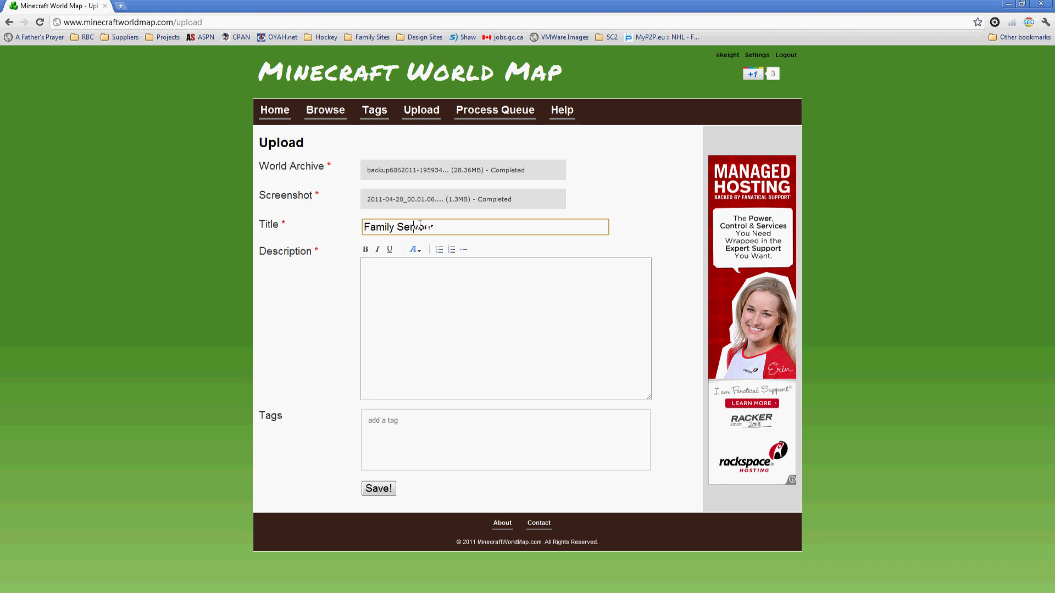
{"action": "key", "text": "BackSpace"}
{"action": "key", "text": "BackSpace"}
{"action": "type", "text": "ve"}
{"action": "key", "text": "BackSpace"}
{"action": "key", "text": "BackSpace"}
{"action": "type", "text": "er"}
- Enter 'Family Server' as the world description
{"action": "left_click", "coordinate": [378, 299]}
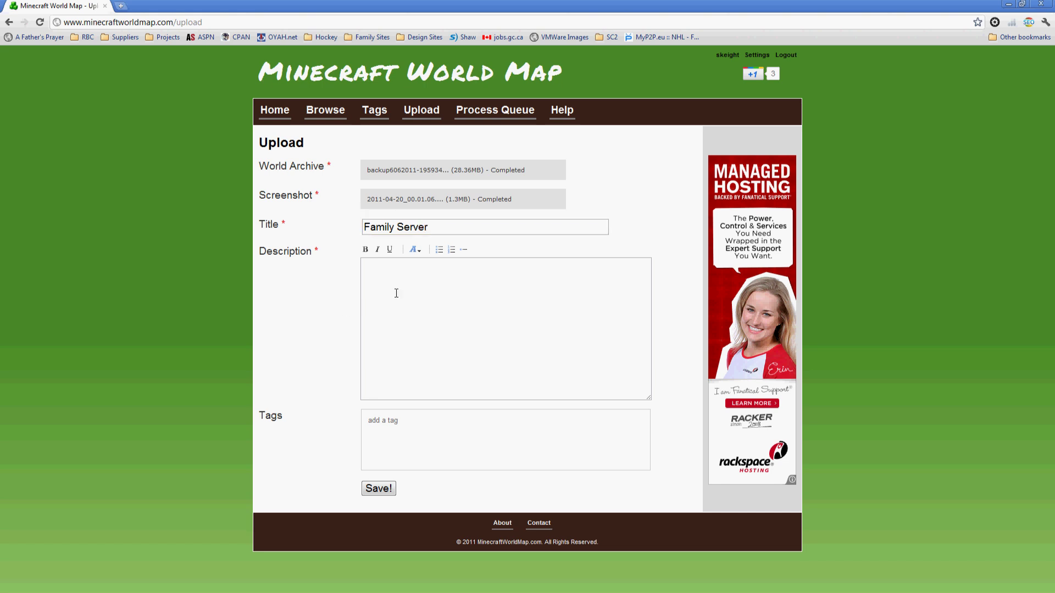
{"action": "type", "text": "Server"}
{"action": "key", "text": "ctrl+a"}
{"action": "type", "text": "Family Server"}
- Add 'server' as the first tag
{"action": "left_click", "coordinate": [409, 433]}
{"action": "type", "text": "server"}
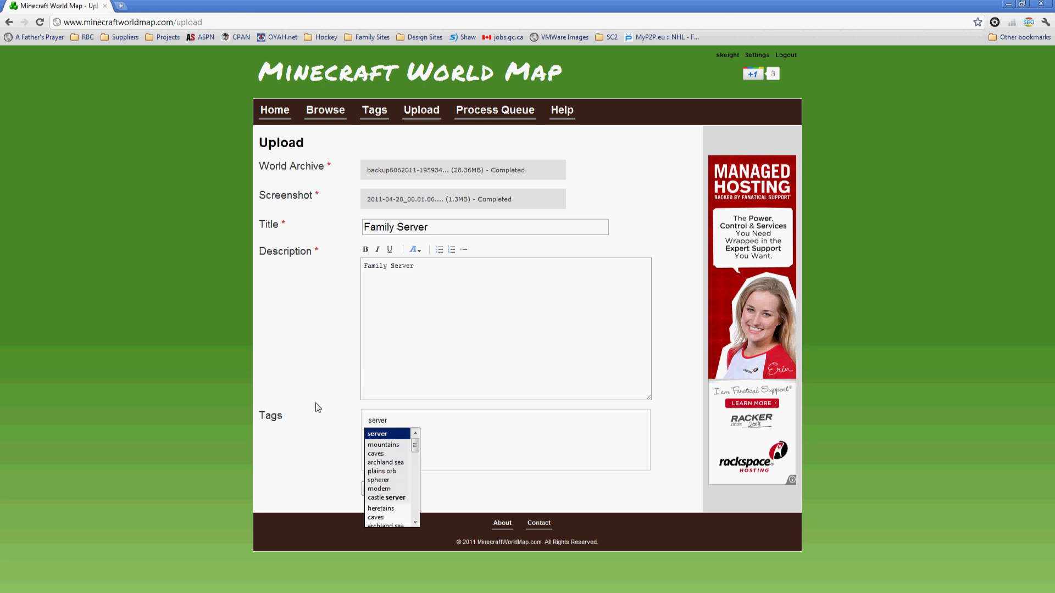
{"action": "key", "text": "Down"}
{"action": "key", "text": "Down"}
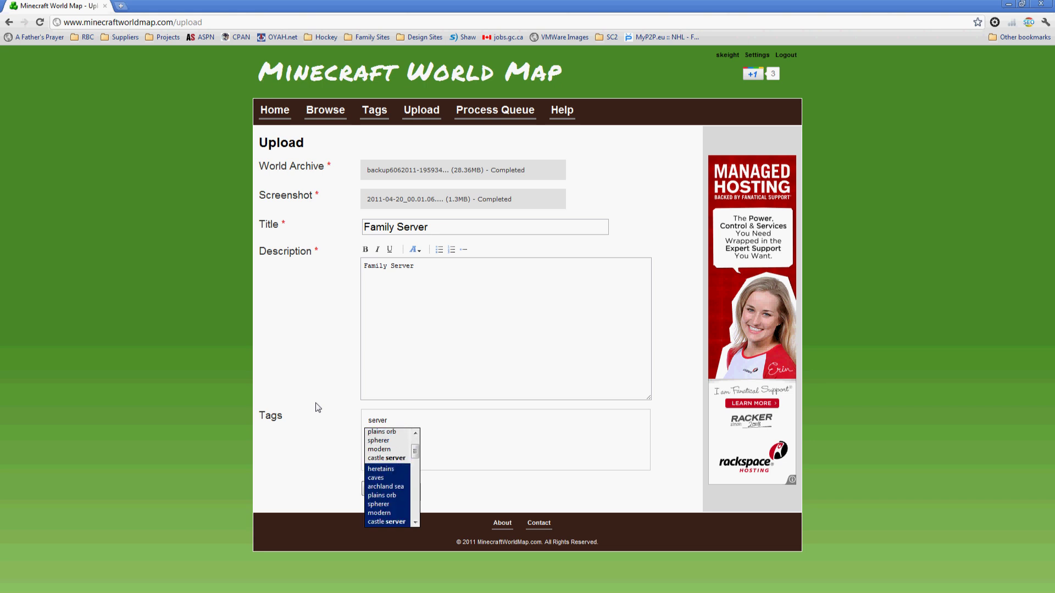
{"action": "key", "text": "Down"}
{"action": "key", "text": "Down"}
{"action": "key", "text": "Up"}
{"action": "key", "text": "Up"}
{"action": "key", "text": "Up"}
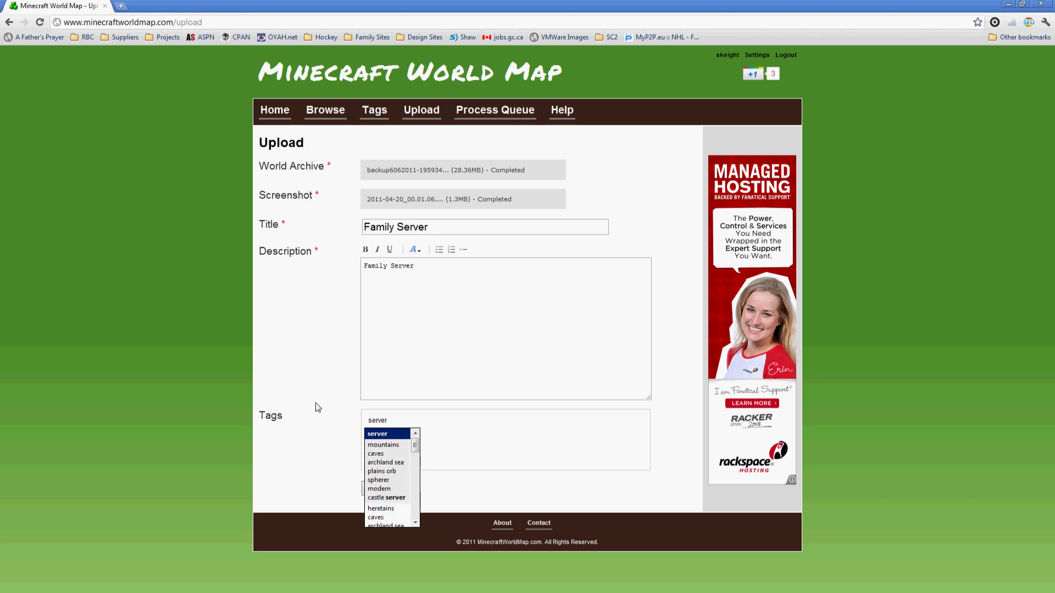
{"action": "key", "text": "Down"}
{"action": "key", "text": "Down"}
{"action": "key", "text": "Down"}
{"action": "key", "text": "Up"}
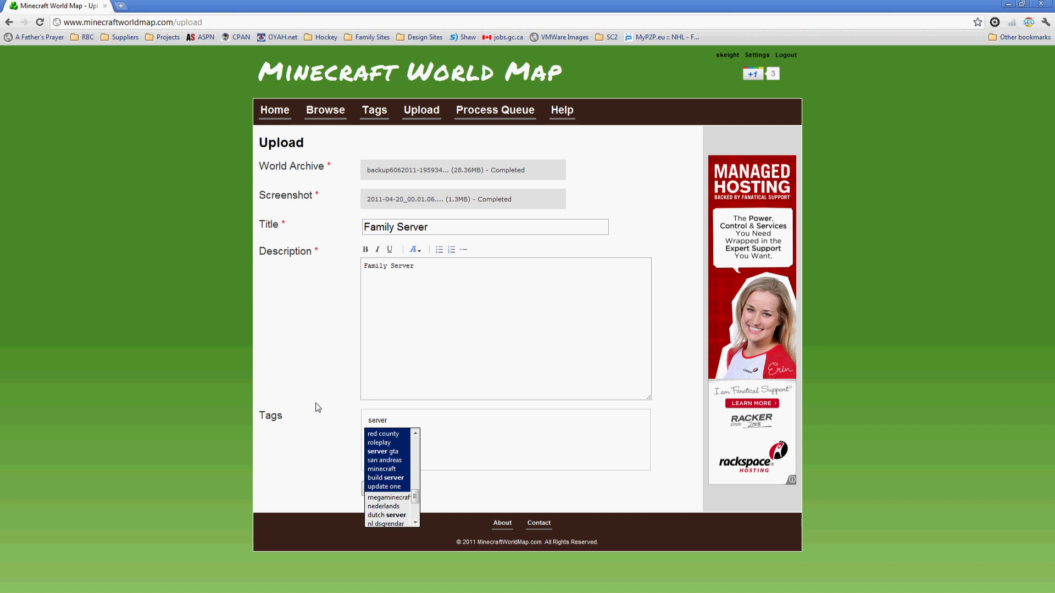
{"action": "key", "text": "Up"}
{"action": "key", "text": "Up"}
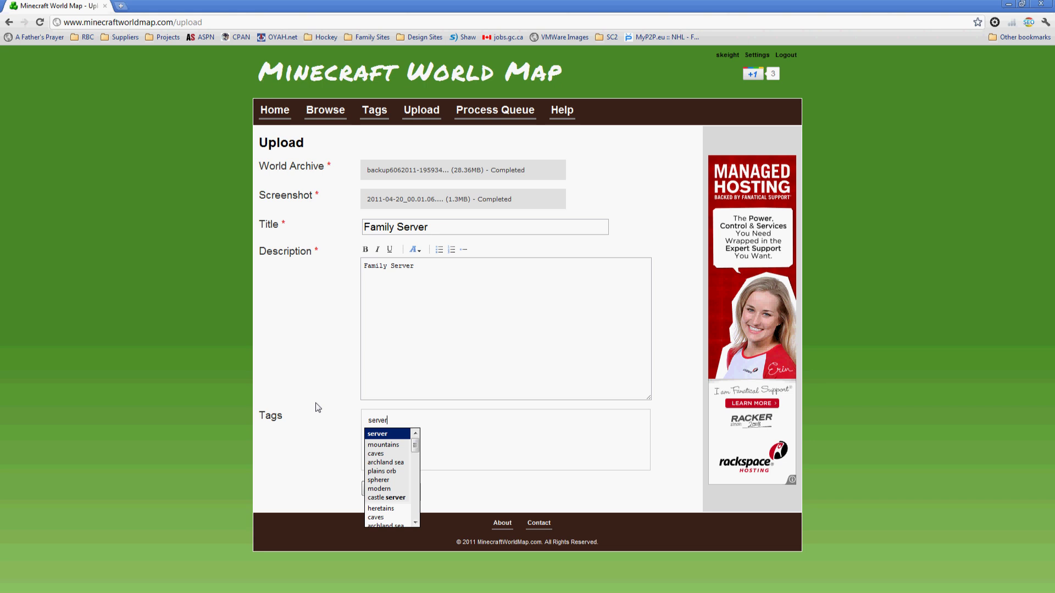
{"action": "key", "text": "Return"}
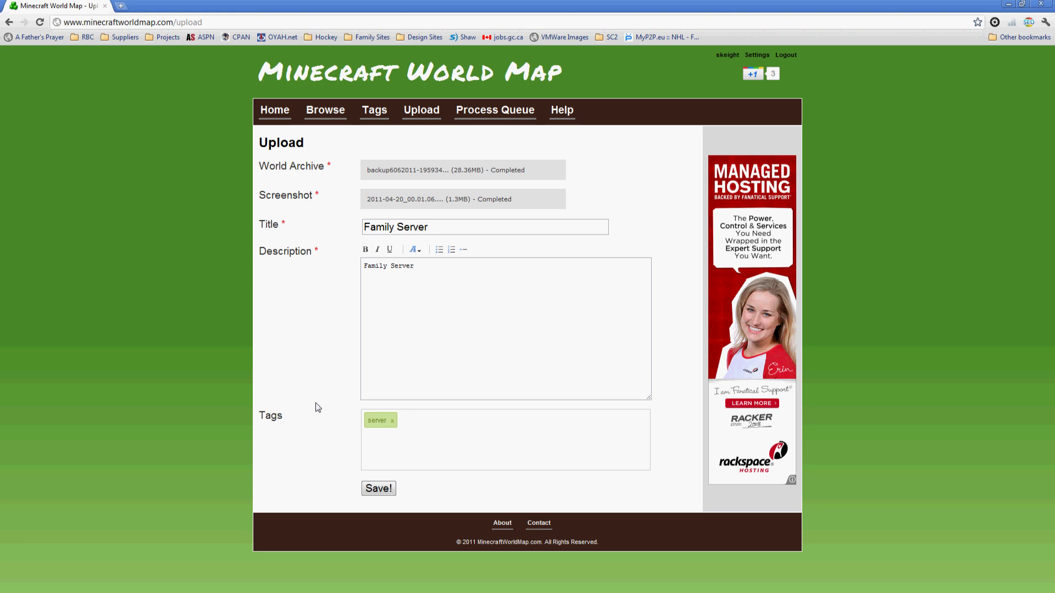
- Add the 'castle' and 'nether' tags and submit the world for processing
{"action": "type", "text": "castle"}
{"action": "key", "text": "Return"}
{"action": "type", "text": "neth"}
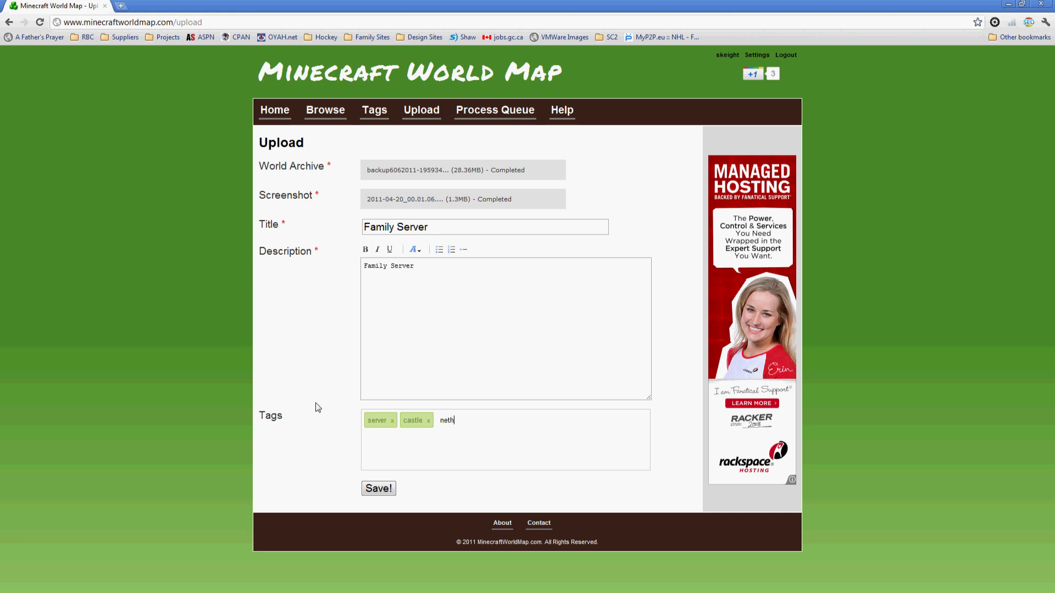
{"action": "type", "text": "er"}
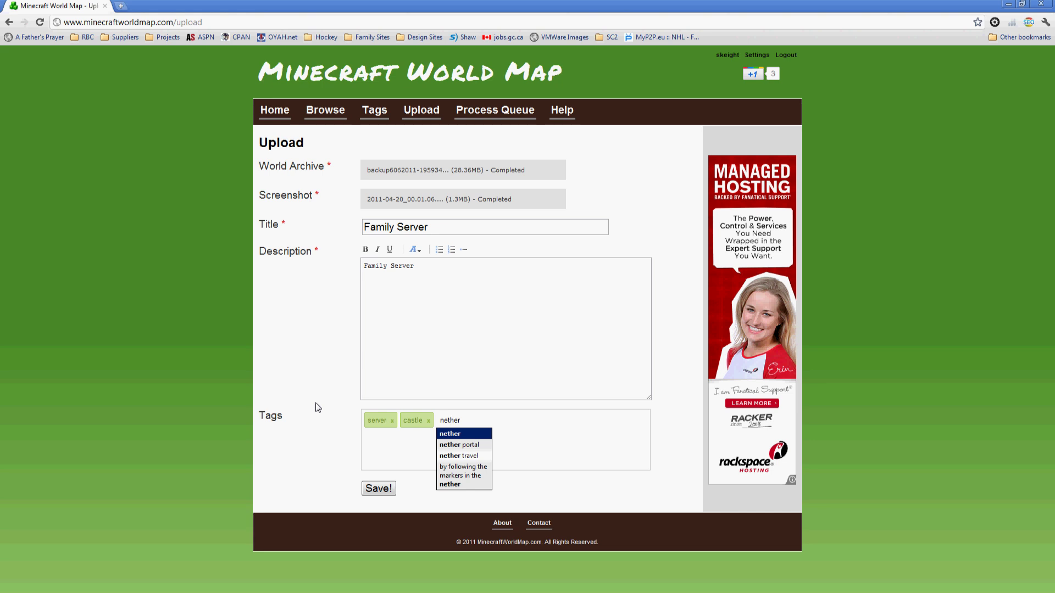
{"action": "key", "text": "BackSpace"}
{"action": "key", "text": "BackSpace"}
{"action": "key", "text": "BackSpace"}
{"action": "key", "text": "BackSpace"}
{"action": "key", "text": "BackSpace"}
{"action": "key", "text": "BackSpace"}
{"action": "type", "text": "n"}
{"action": "key", "text": "BackSpace"}
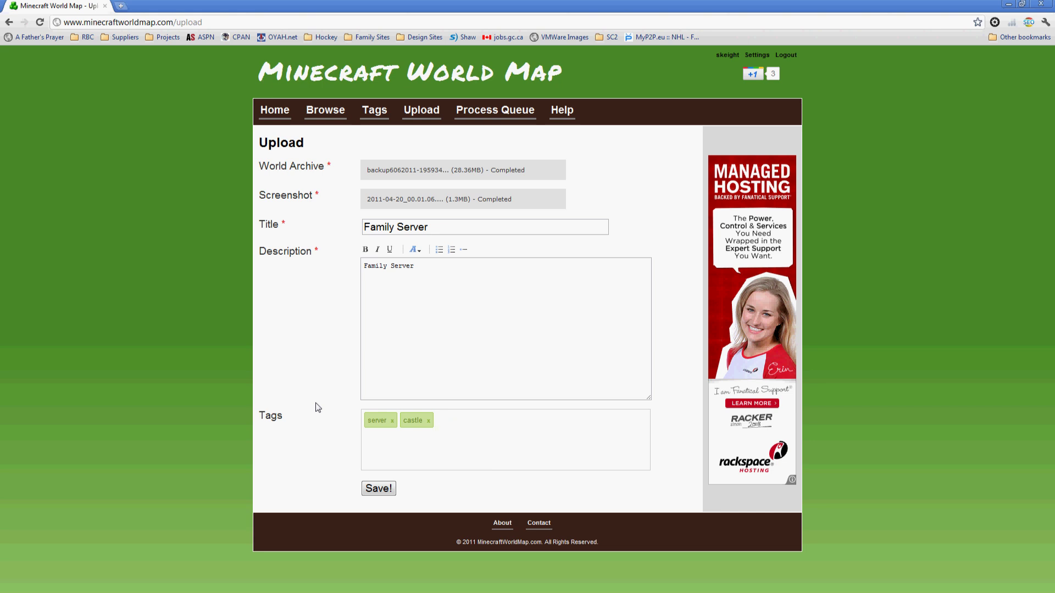
{"action": "type", "text": "nether"}
{"action": "key", "text": "Return"}
{"action": "left_click", "coordinate": [377, 490]}
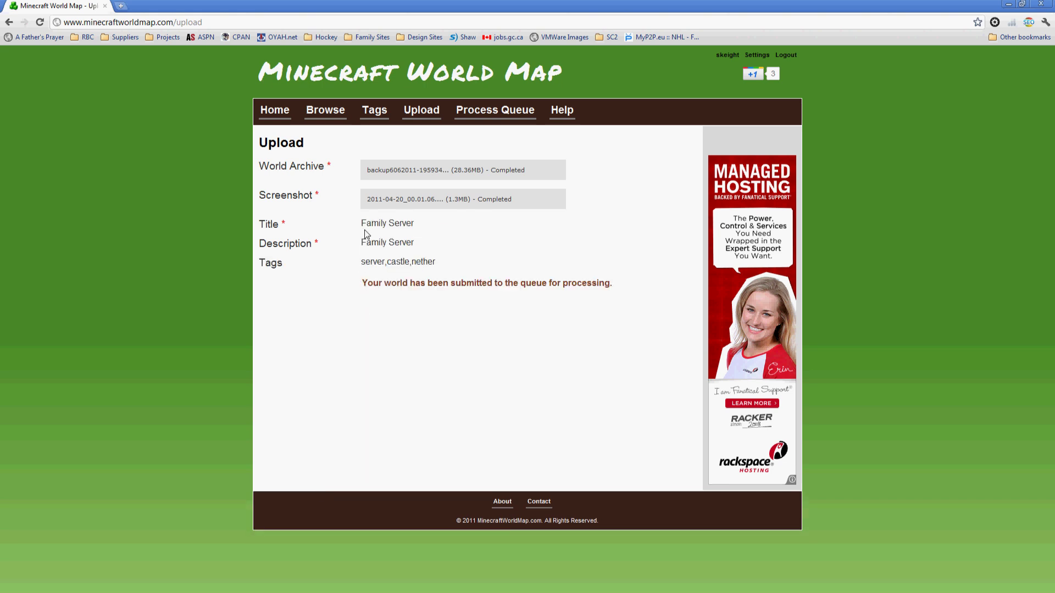
- Check the submission confirmation message and open the Process Queue
{"action": "left_click_drag", "start_coordinate": [361, 283], "coordinate": [562, 289]}
{"action": "left_click", "coordinate": [556, 289]}
{"action": "left_click", "coordinate": [494, 114]}
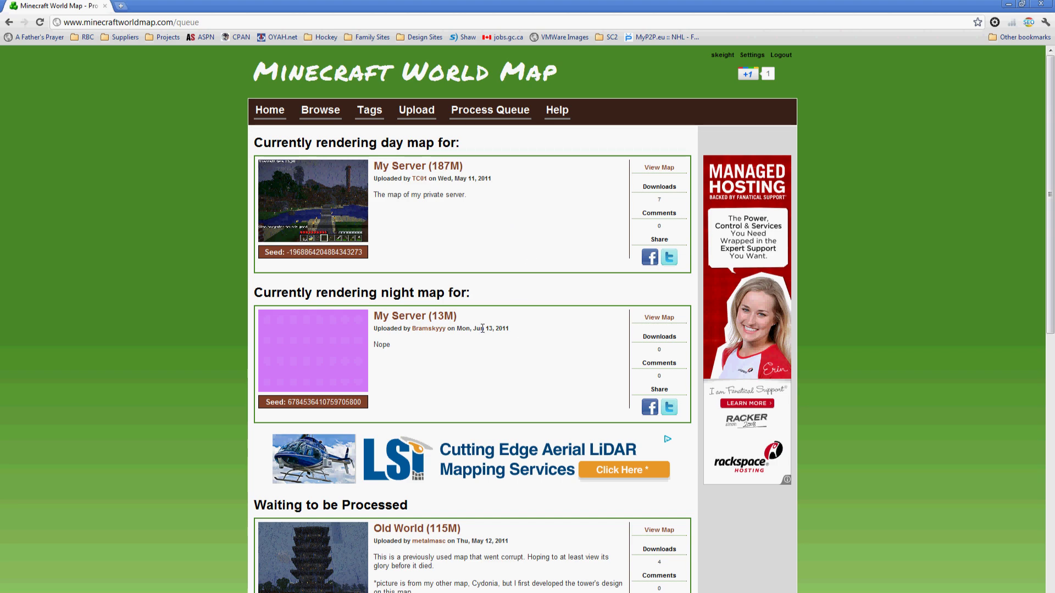
- Page through the queue via pages 10, 15 and 20 to last page 23, showing Family Server
{"action": "scroll", "coordinate": [546, 256], "scroll_direction": "down", "scroll_amount": 1}
{"action": "scroll", "coordinate": [546, 256], "scroll_direction": "down", "scroll_amount": 5}
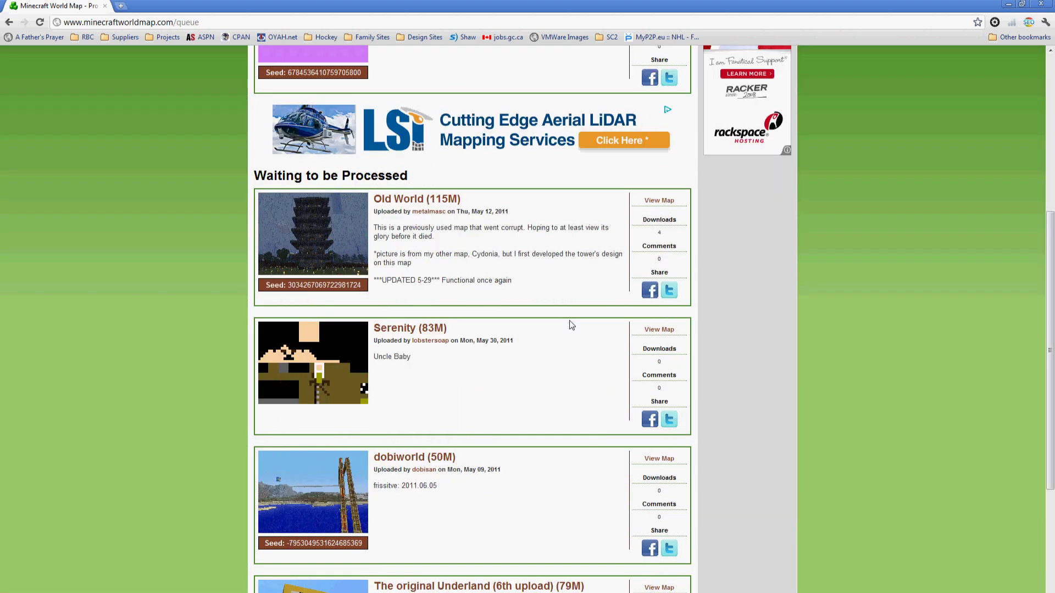
{"action": "scroll", "coordinate": [571, 325], "scroll_direction": "down", "scroll_amount": 5}
{"action": "left_click", "coordinate": [547, 554]}
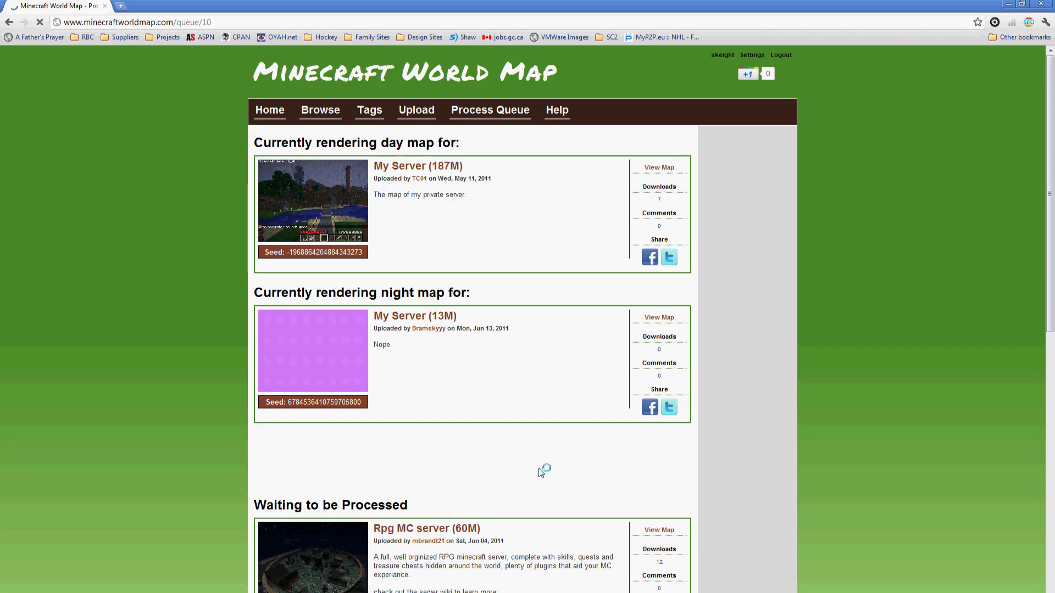
{"action": "scroll", "coordinate": [541, 471], "scroll_direction": "down", "scroll_amount": 15}
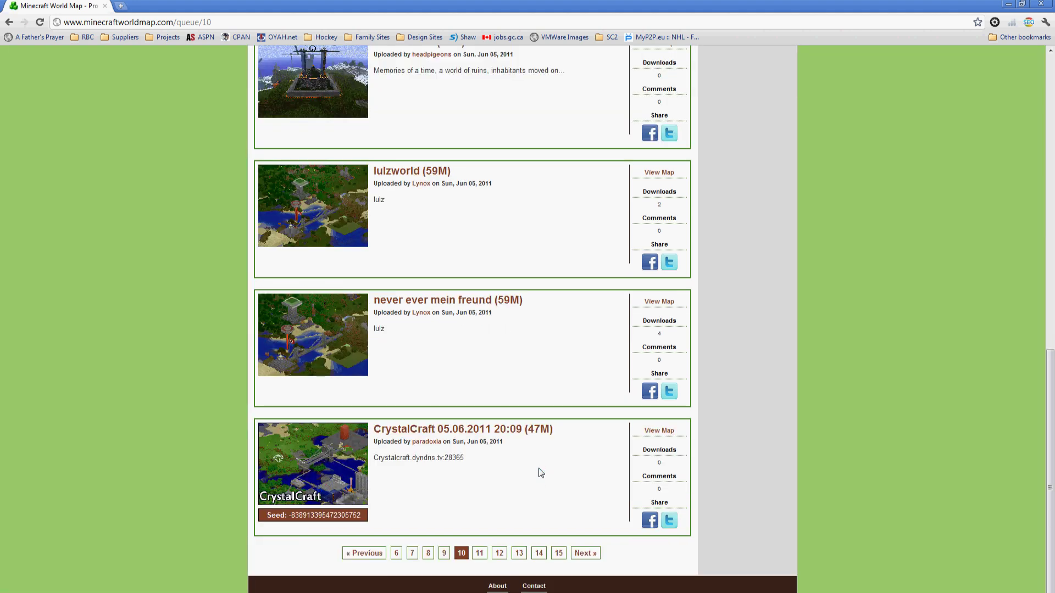
{"action": "left_click", "coordinate": [557, 553]}
{"action": "scroll", "coordinate": [543, 493], "scroll_direction": "down", "scroll_amount": 10}
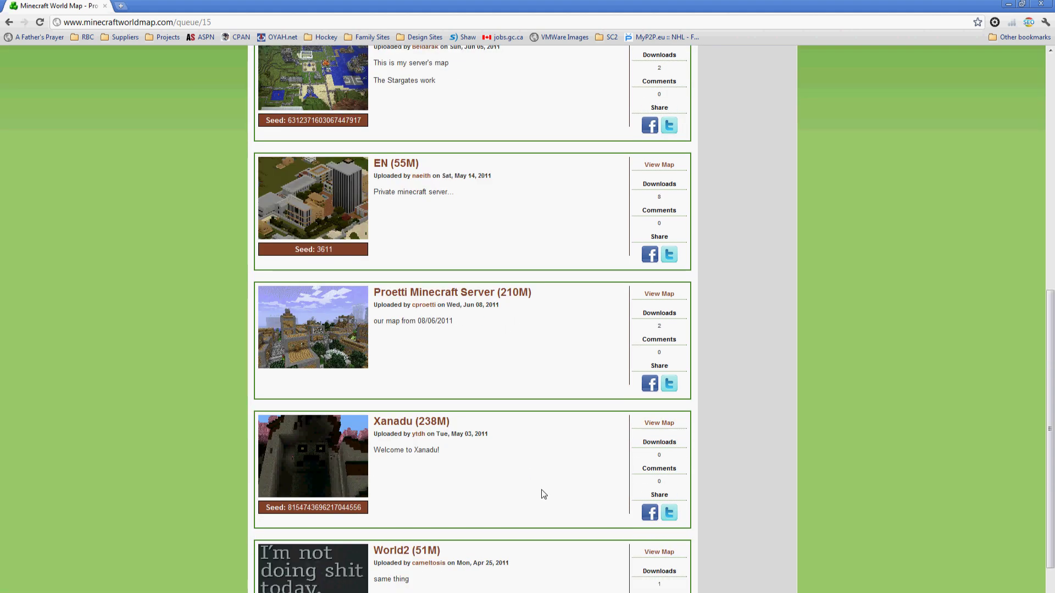
{"action": "scroll", "coordinate": [543, 493], "scroll_direction": "down", "scroll_amount": 3}
{"action": "left_click", "coordinate": [566, 554]}
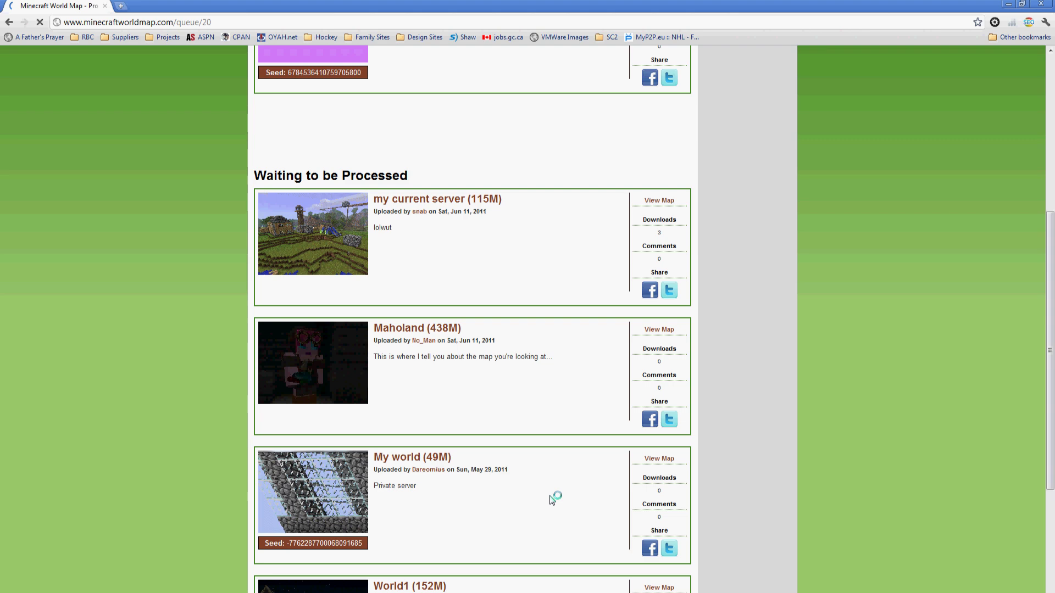
{"action": "scroll", "coordinate": [561, 538], "scroll_direction": "down", "scroll_amount": 5}
{"action": "left_click", "coordinate": [566, 553]}
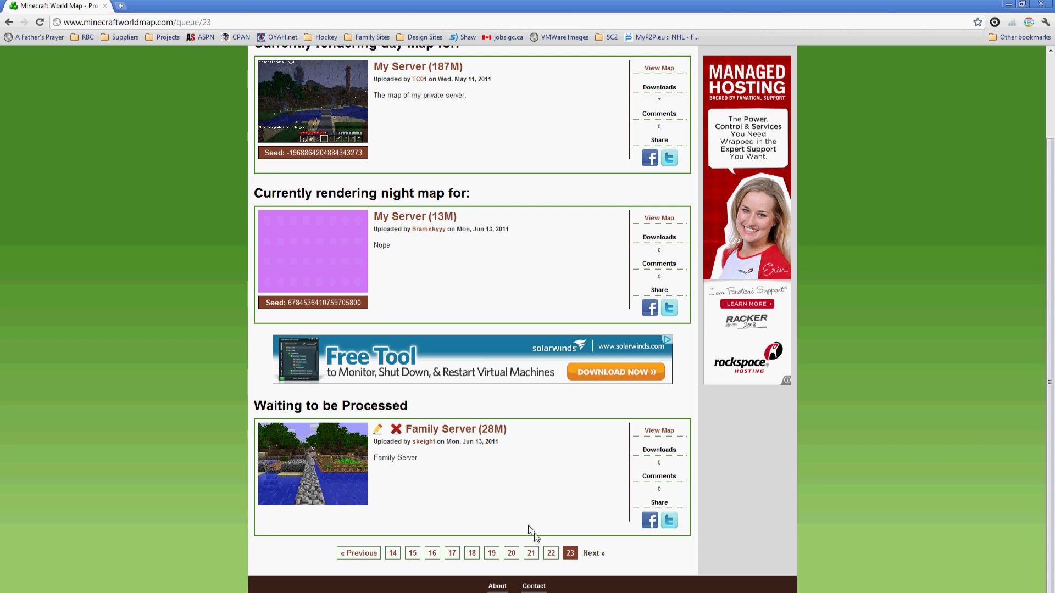
- Scroll back up and return to the home page's Most Downloaded worlds list
{"action": "scroll", "coordinate": [525, 516], "scroll_direction": "up", "scroll_amount": 1}
{"action": "scroll", "coordinate": [524, 499], "scroll_direction": "up", "scroll_amount": 1}
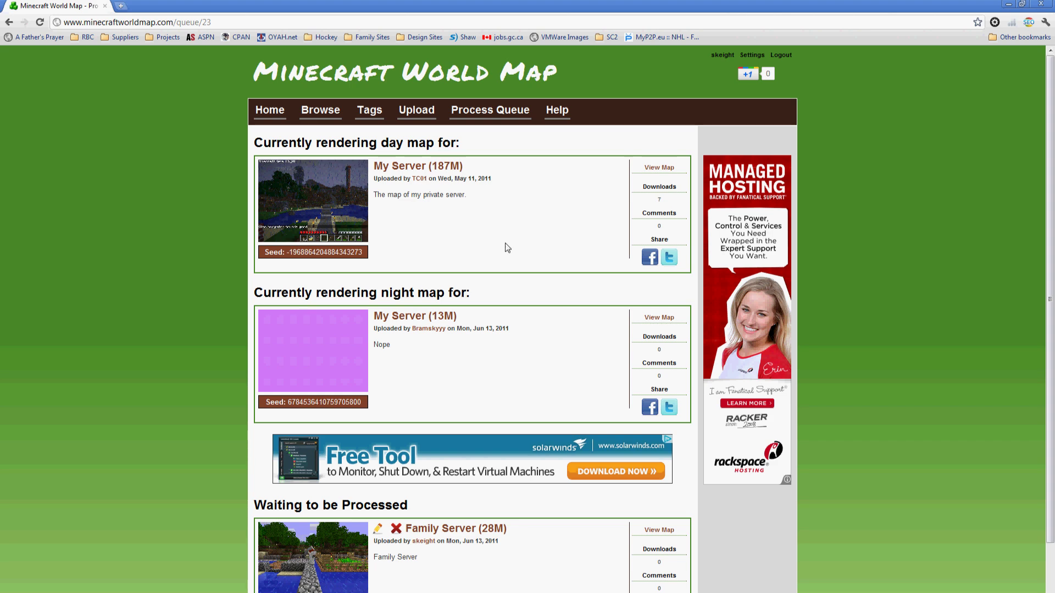
{"action": "left_click", "coordinate": [270, 112]}
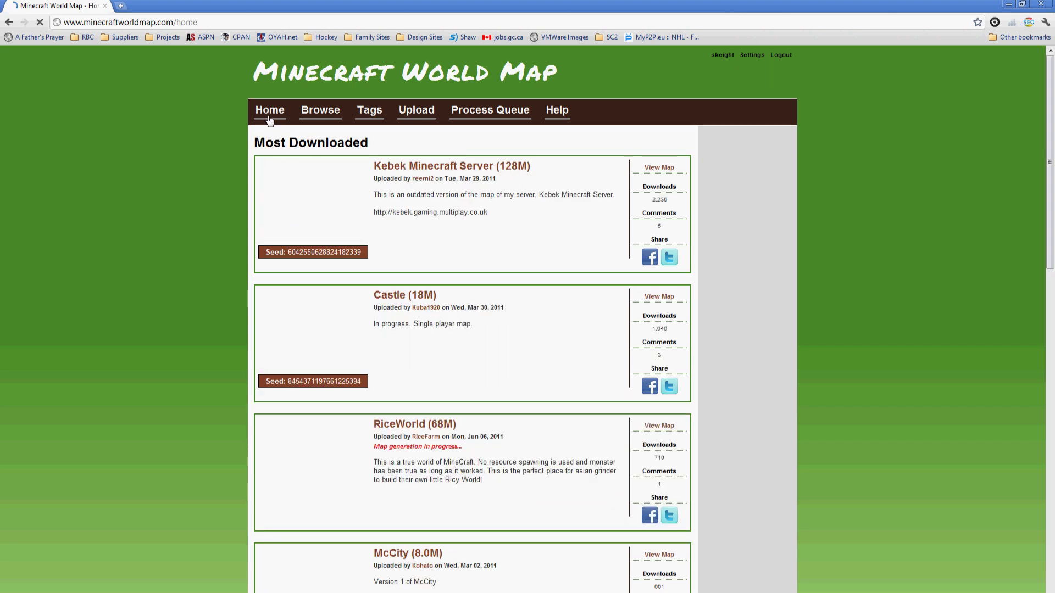